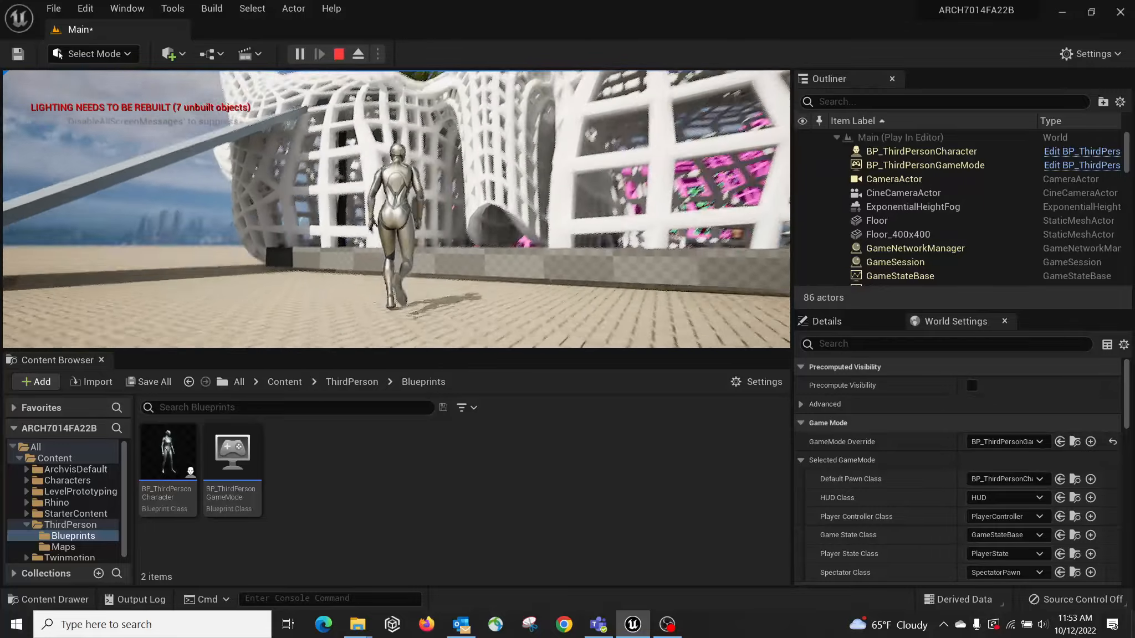
- End the running play session and return to an overview of the whole pavilion in the editor
{"action": "key", "text": "Escape"}
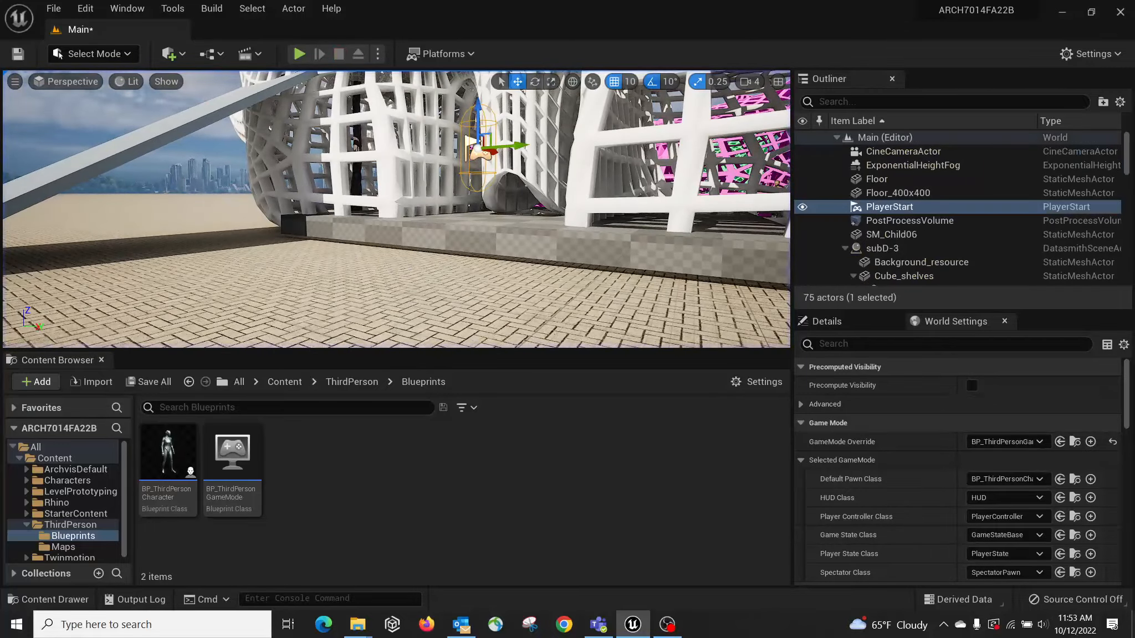
{"action": "right_click_drag", "start_coordinate": [510, 233], "coordinate": [501, 277]}
{"action": "right_click_drag", "start_coordinate": [503, 206], "coordinate": [560, 211]}
{"action": "right_click_drag", "start_coordinate": [503, 233], "coordinate": [503, 161]}
{"action": "key", "text": "s"}
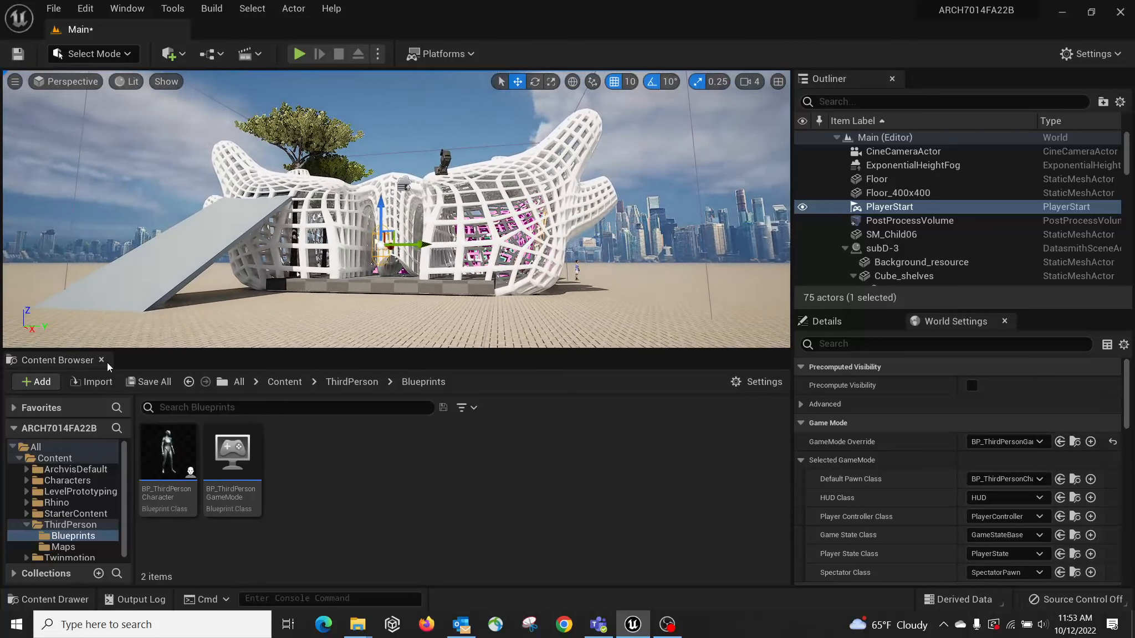
- Add a Plane shape in front of the pavilion and shift it sideways along Y toward the ramp, to Y 40
{"action": "left_click", "coordinate": [182, 55]}
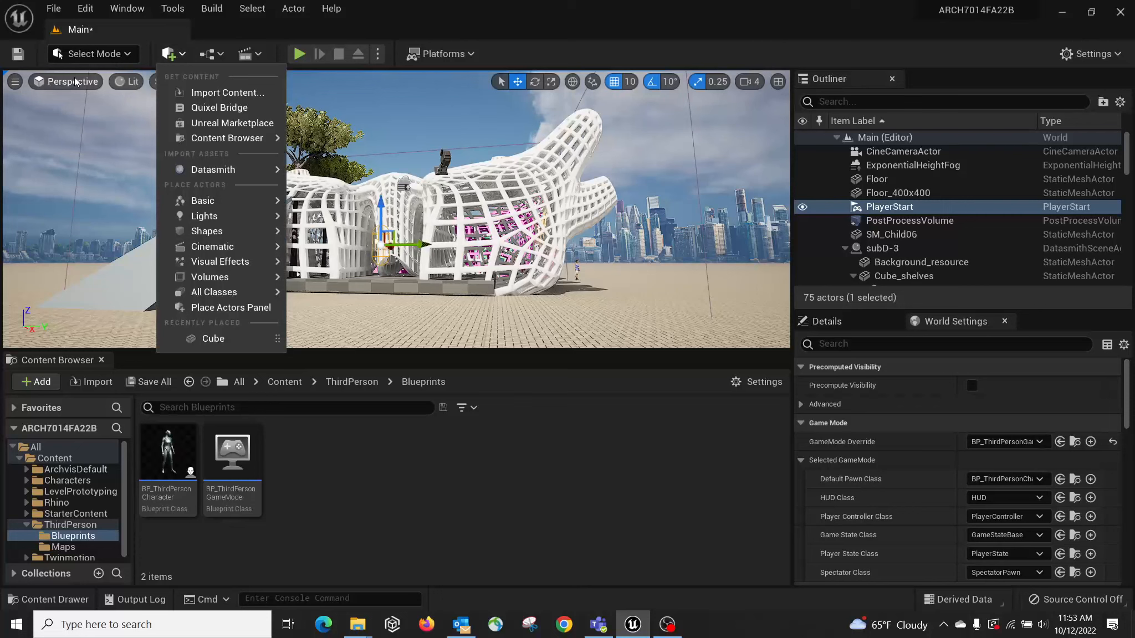
{"action": "left_click", "coordinate": [15, 81]}
{"action": "left_click", "coordinate": [126, 82]}
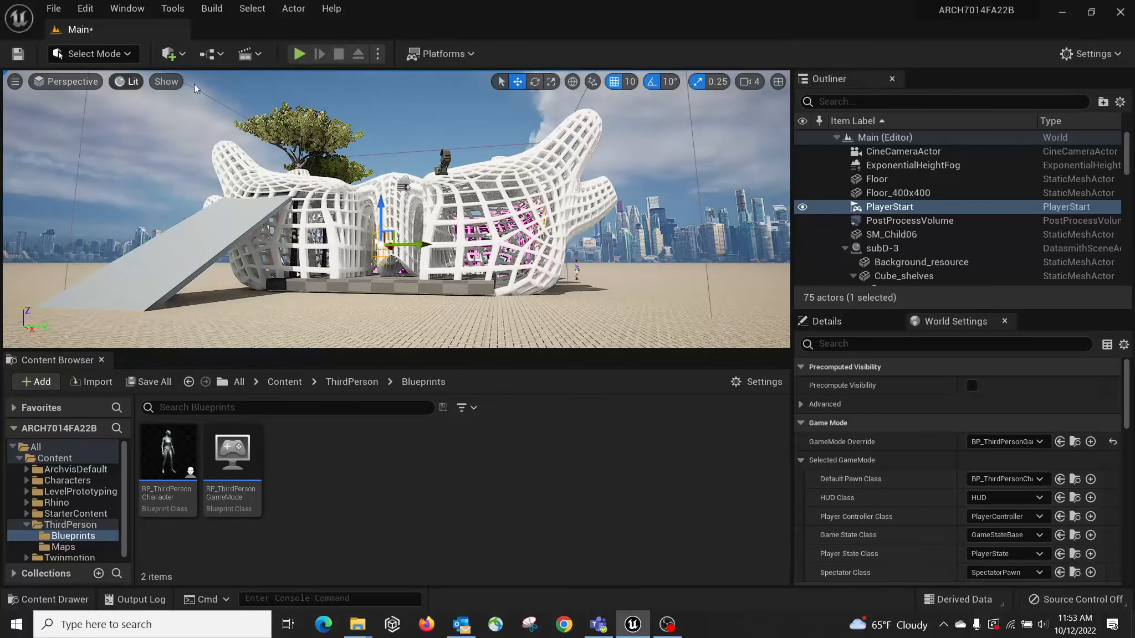
{"action": "left_click", "coordinate": [169, 57]}
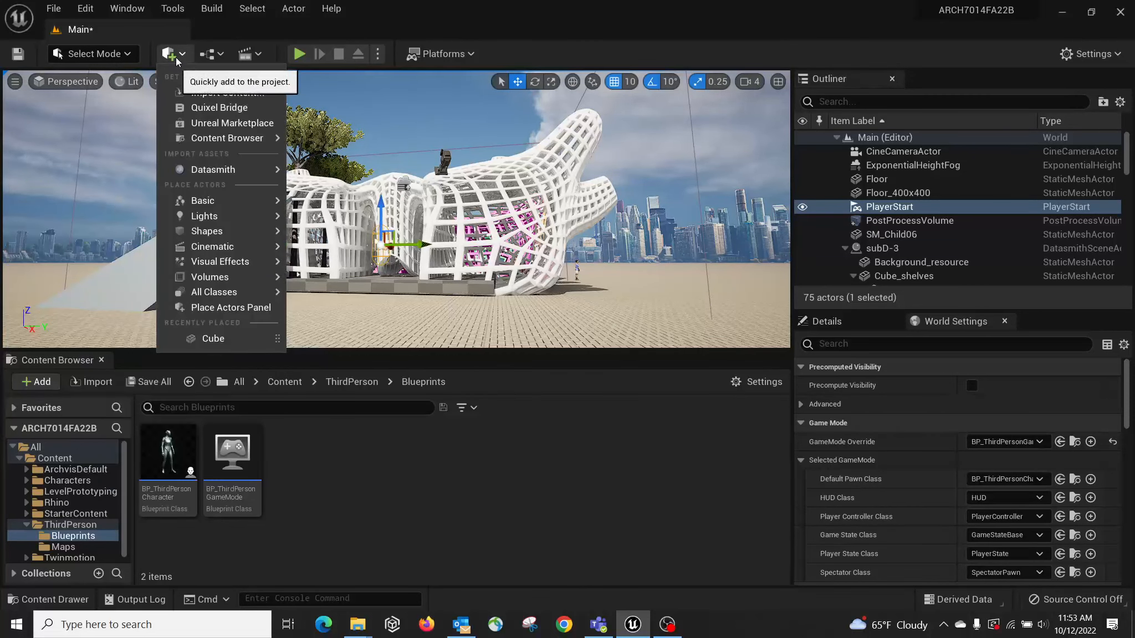
{"action": "mouse_move", "coordinate": [233, 202]}
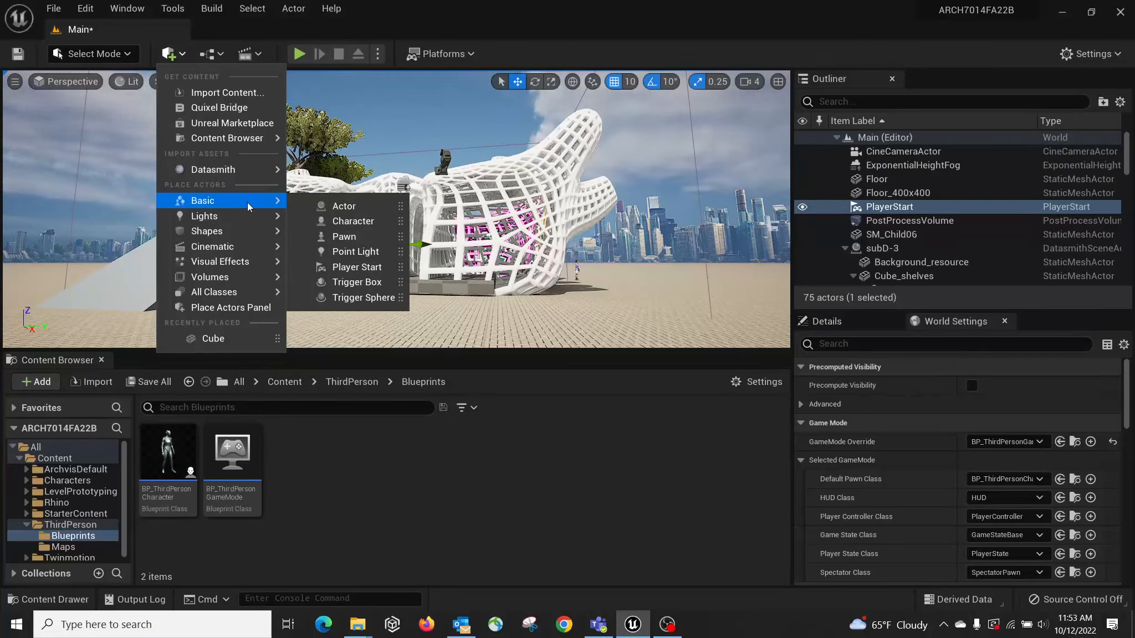
{"action": "mouse_move", "coordinate": [234, 231]}
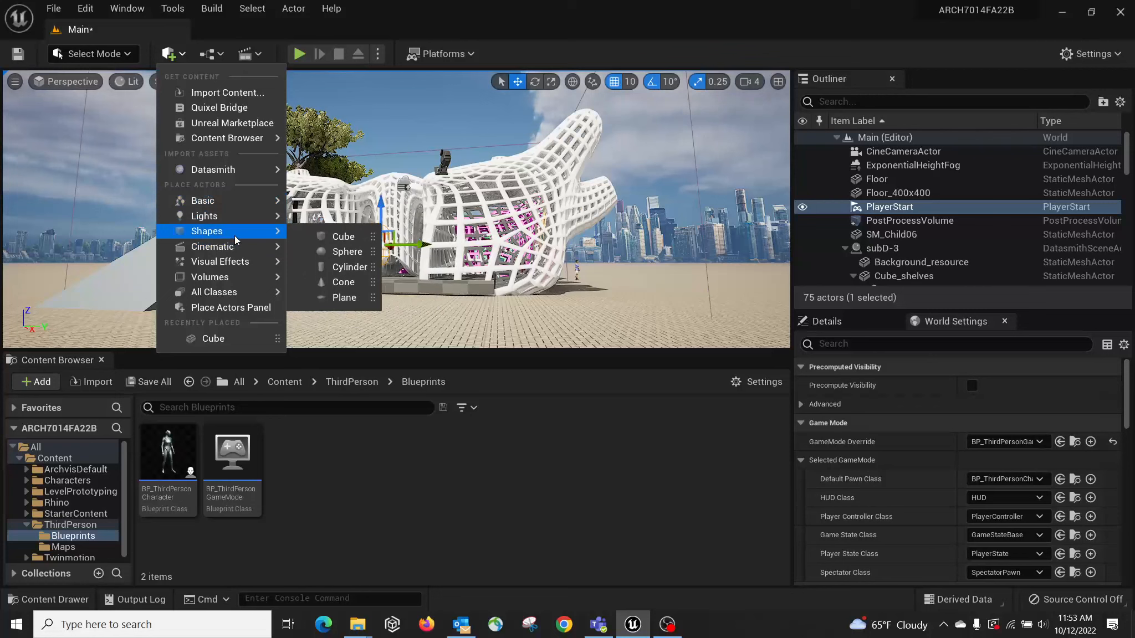
{"action": "left_click", "coordinate": [343, 298]}
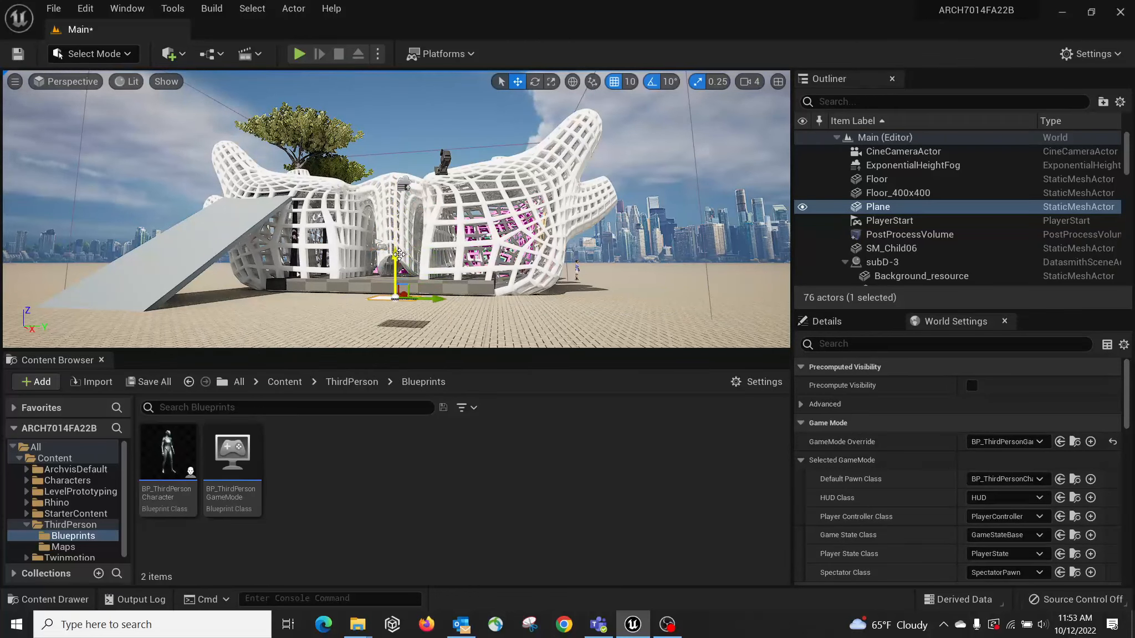
{"action": "right_click_drag", "start_coordinate": [466, 236], "coordinate": [428, 278]}
{"action": "left_click_drag", "start_coordinate": [533, 193], "coordinate": [421, 191]}
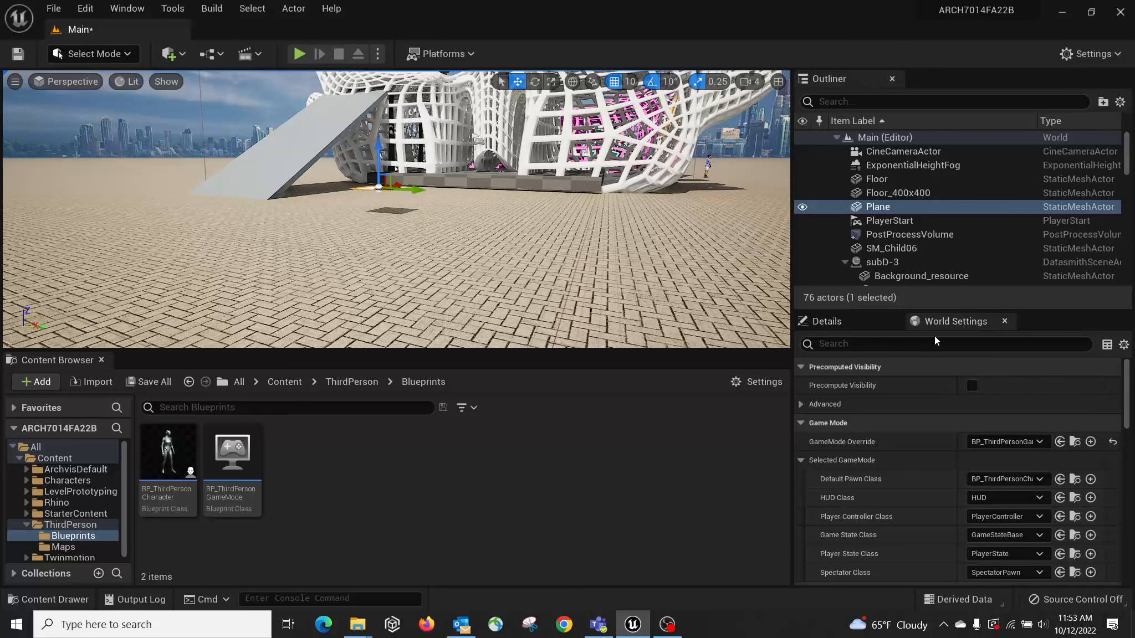
- Scale the plane to 10 in both X and Y
{"action": "left_click", "coordinate": [829, 321]}
{"action": "scroll", "coordinate": [982, 488], "scroll_direction": "down", "scroll_amount": 1}
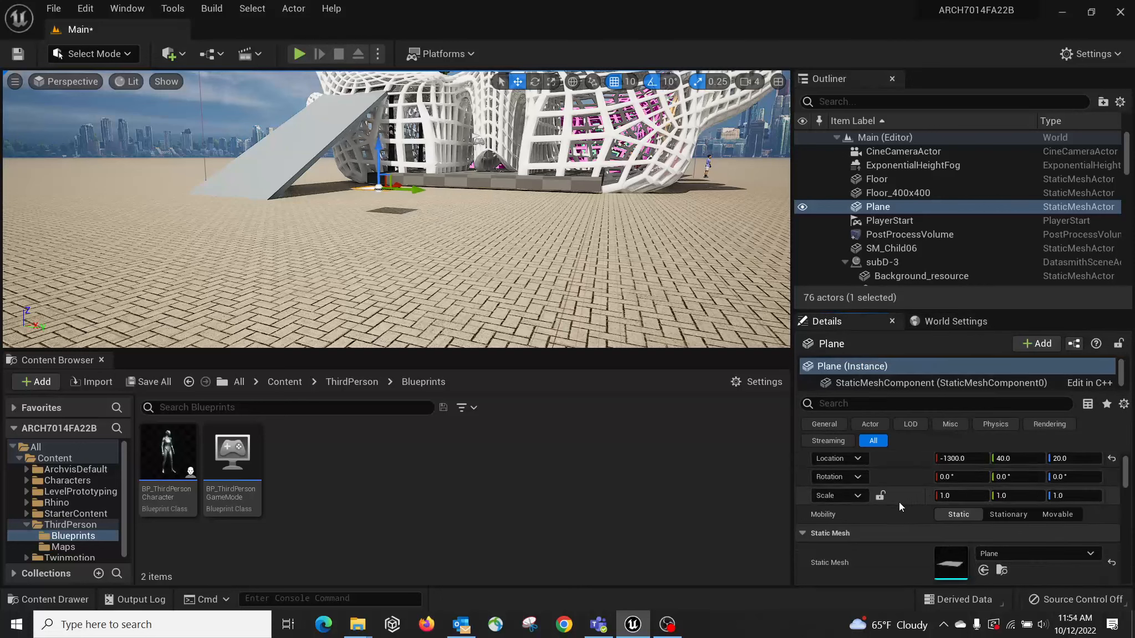
{"action": "left_click", "coordinate": [969, 494]}
{"action": "type", "text": "10"}
{"action": "left_click", "coordinate": [1019, 496]}
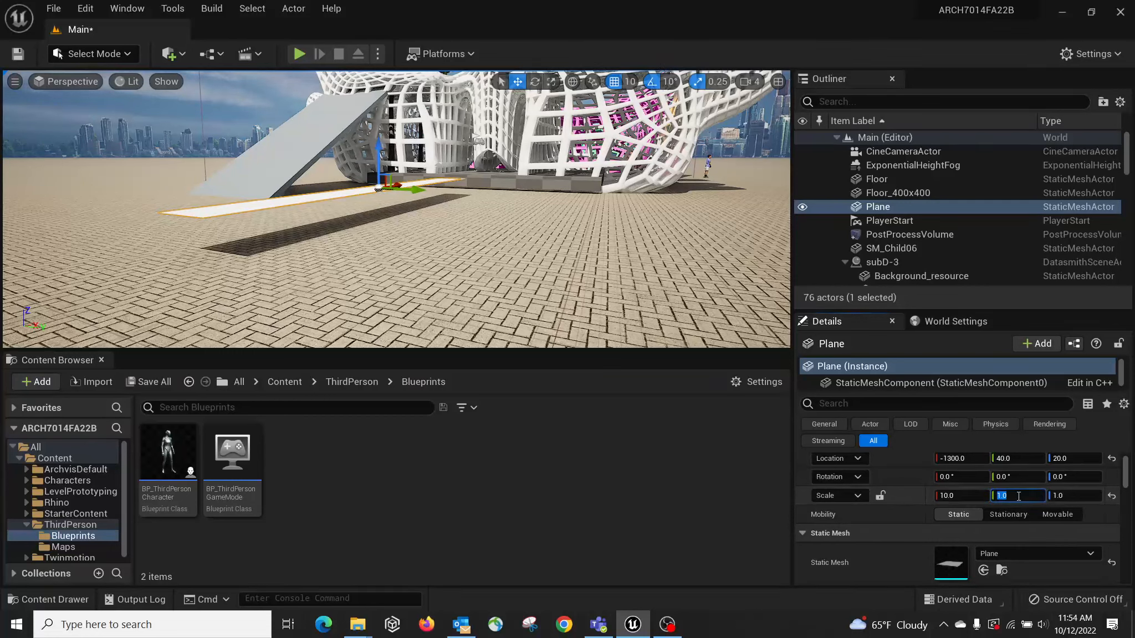
{"action": "type", "text": "10"}
{"action": "key", "text": "Return"}
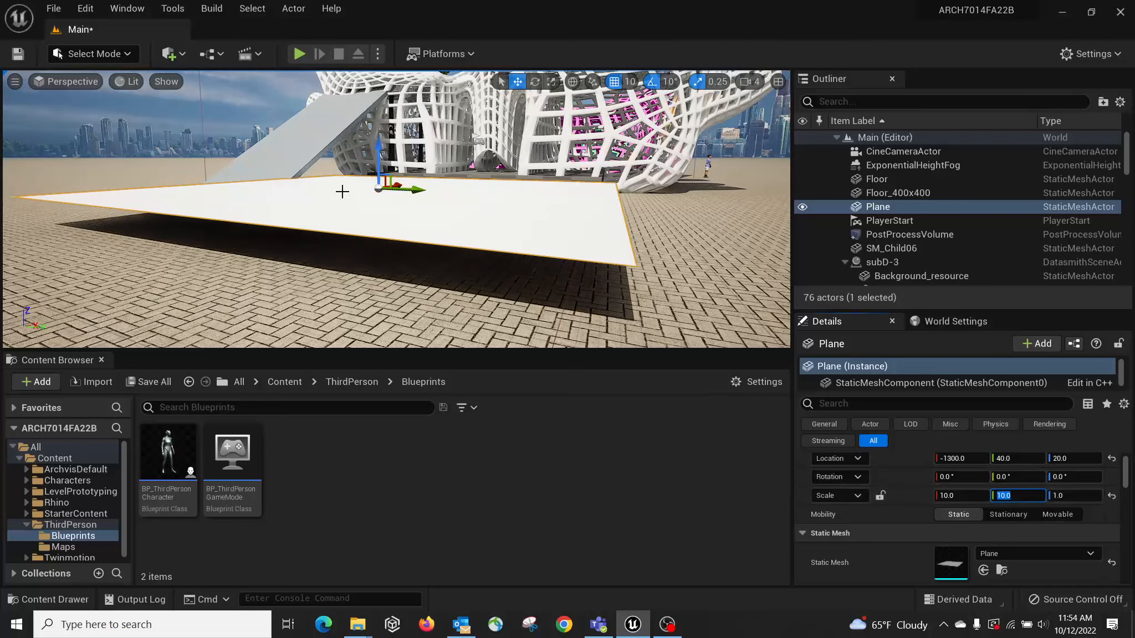
- Rotate the plane 20° about its Y axis so that it forms a ramp
{"action": "right_click_drag", "start_coordinate": [343, 191], "coordinate": [457, 198]}
{"action": "key", "text": "e"}
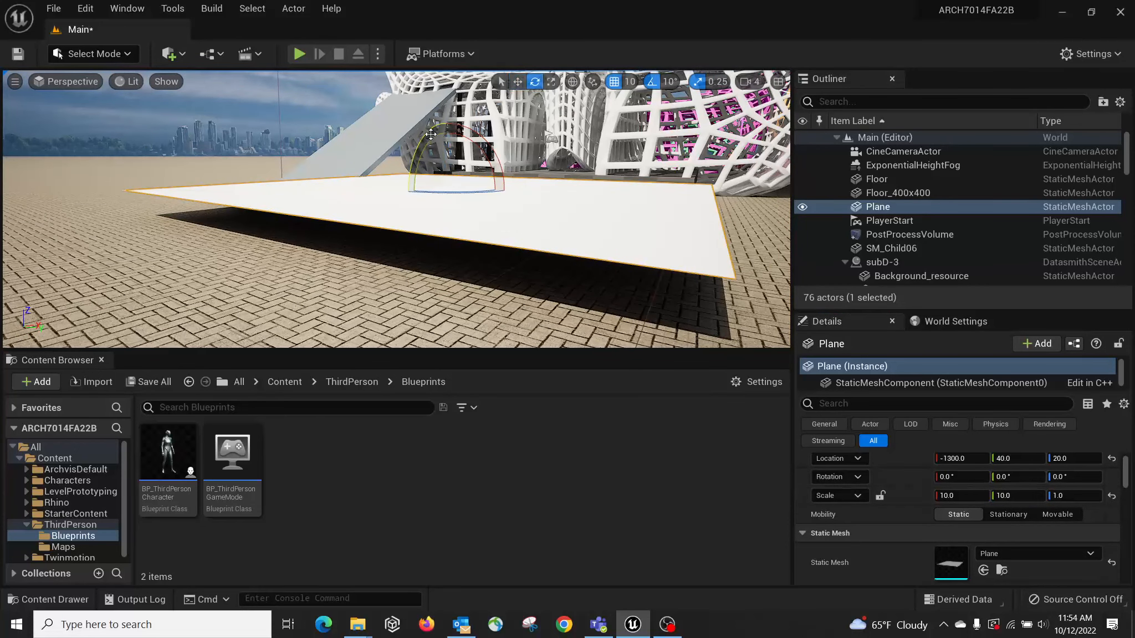
{"action": "key", "text": "w"}
{"action": "key", "text": "e"}
{"action": "key", "text": "w"}
{"action": "key", "text": "e"}
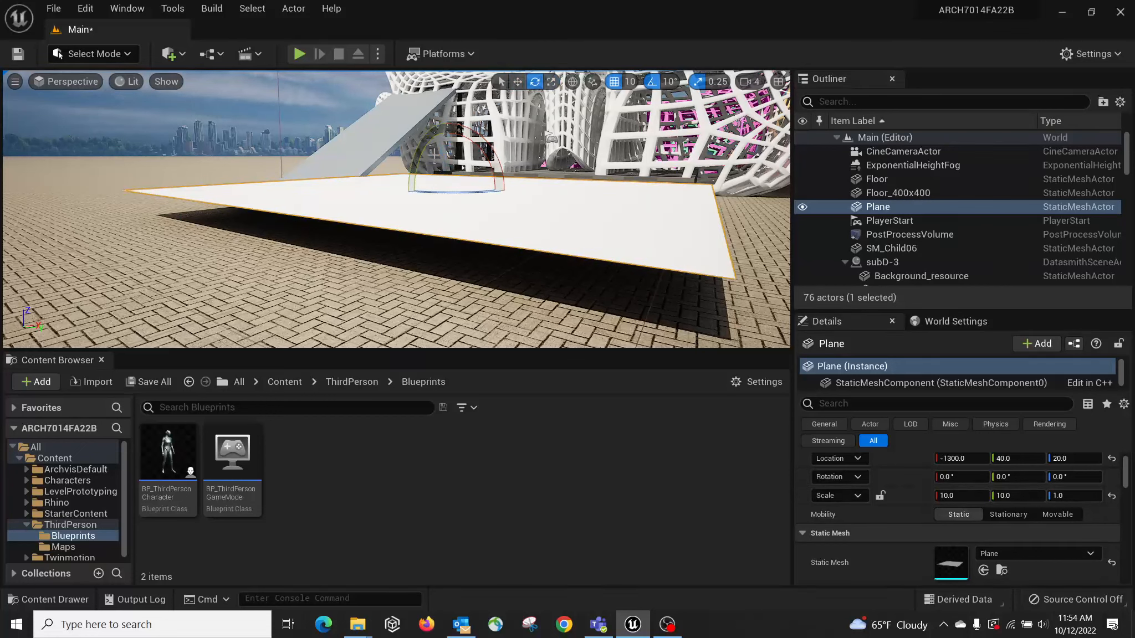
{"action": "mouse_move", "coordinate": [426, 139]}
{"action": "left_mouse_down"}
{"action": "mouse_move", "coordinate": [427, 149]}
{"action": "mouse_move", "coordinate": [436, 124]}
{"action": "left_mouse_up"}
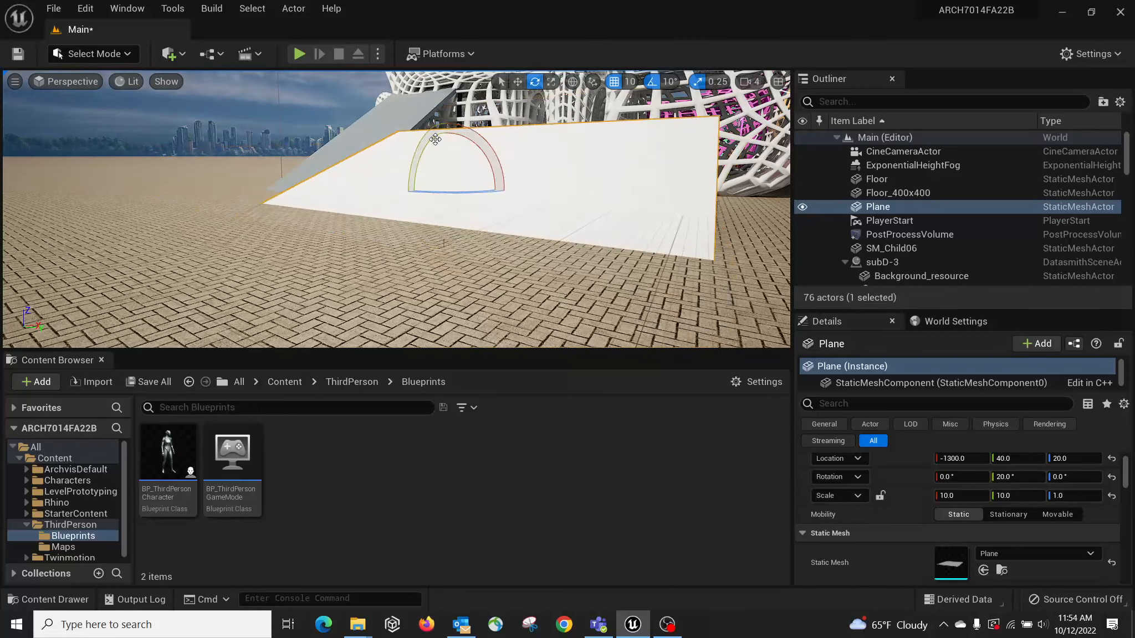
- Play-test the level by running the character up the tilted plane, and end the play session
{"action": "left_click", "coordinate": [293, 56]}
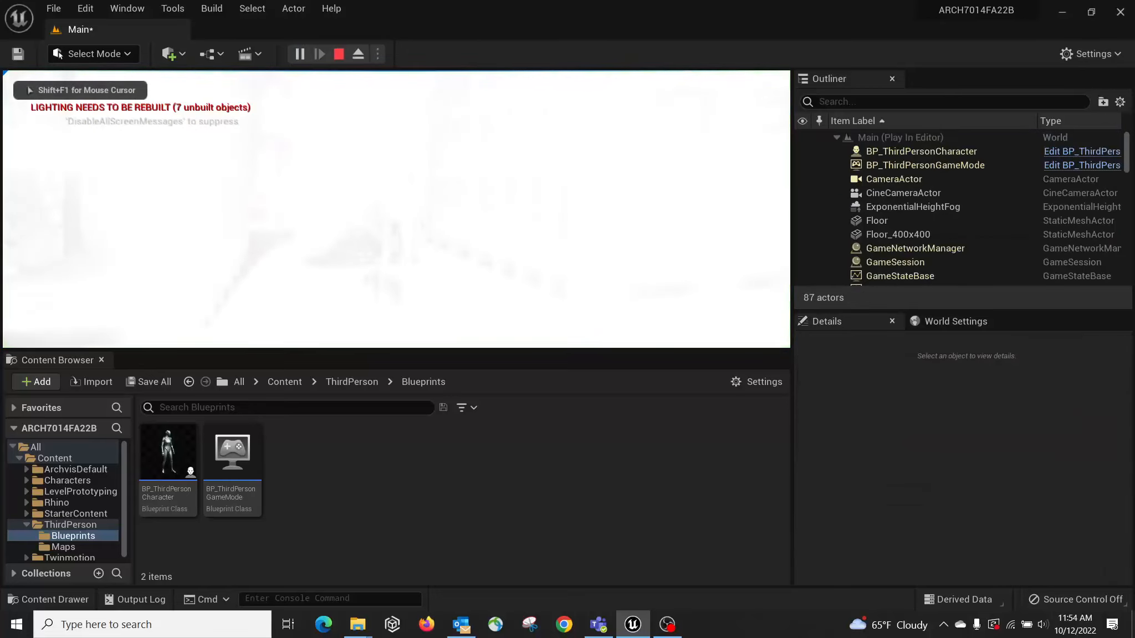
{"action": "key", "text": "w"}
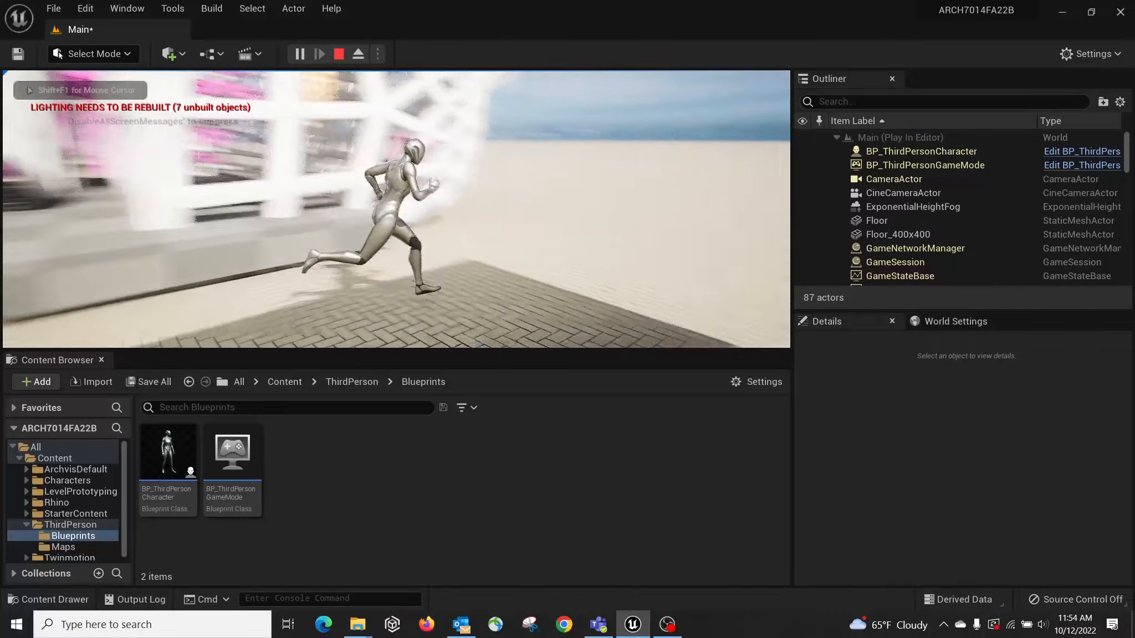
{"action": "key", "text": "w"}
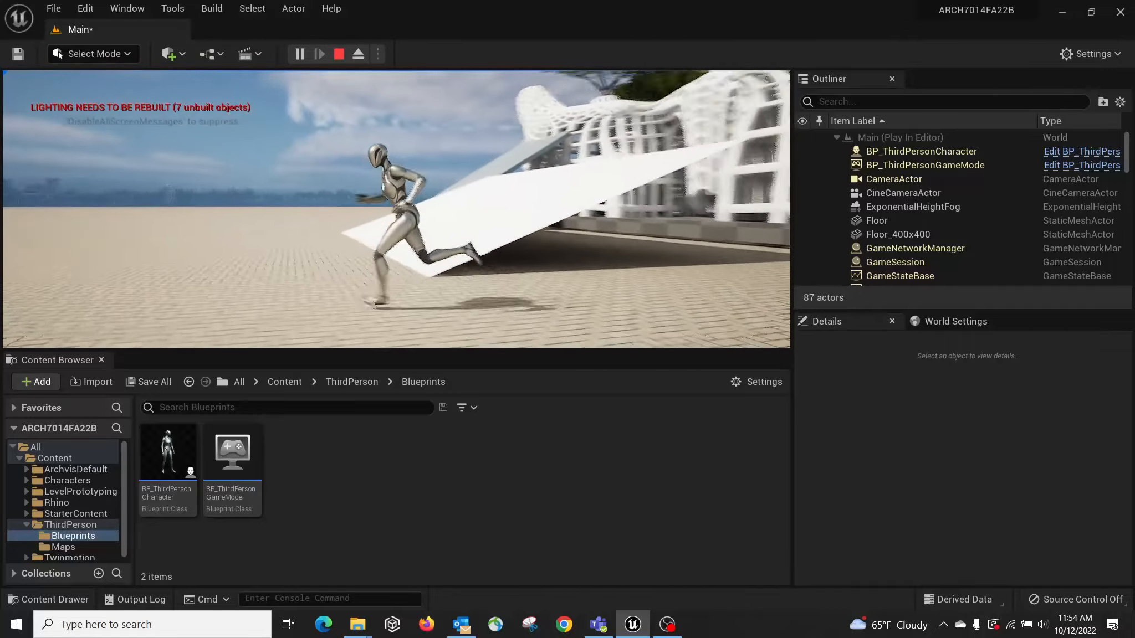
{"action": "key", "text": "w"}
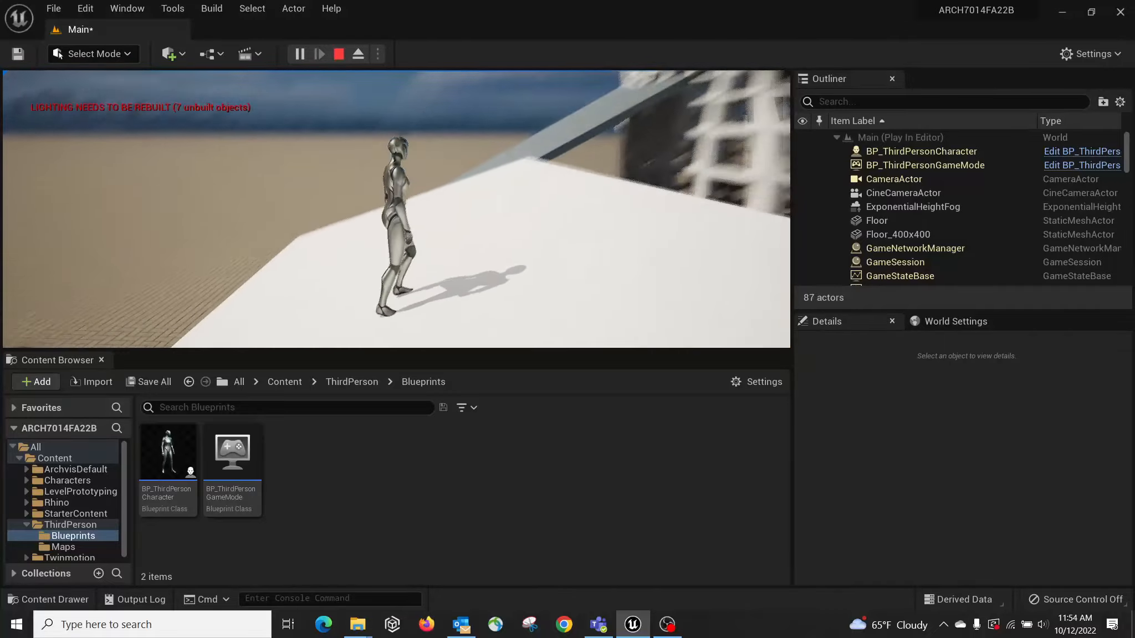
{"action": "key", "text": "w"}
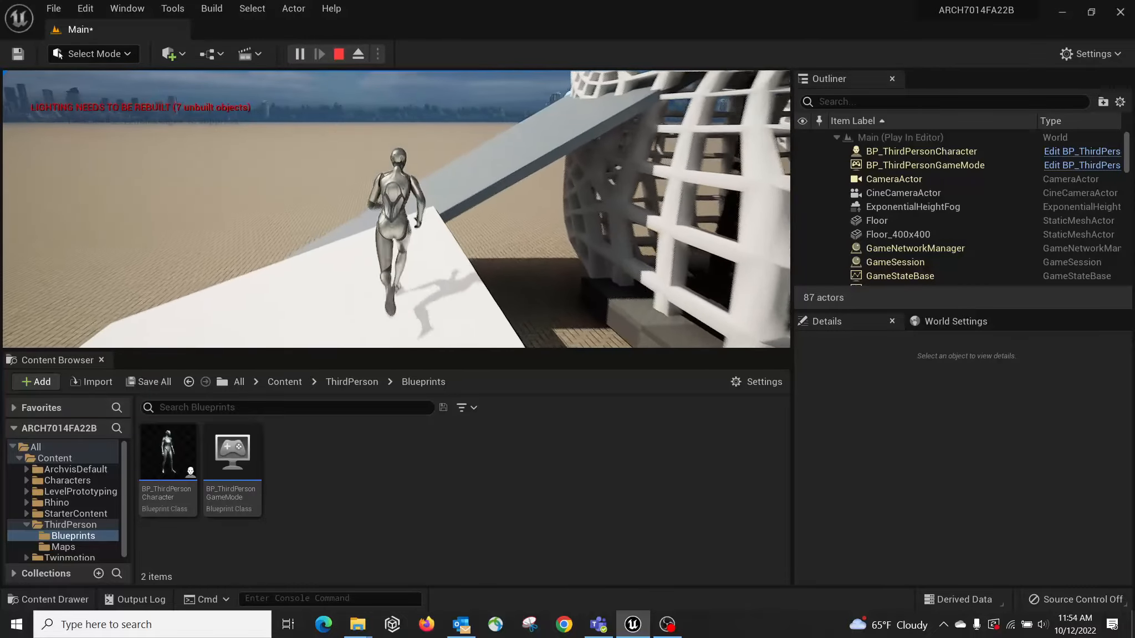
{"action": "key", "text": "w"}
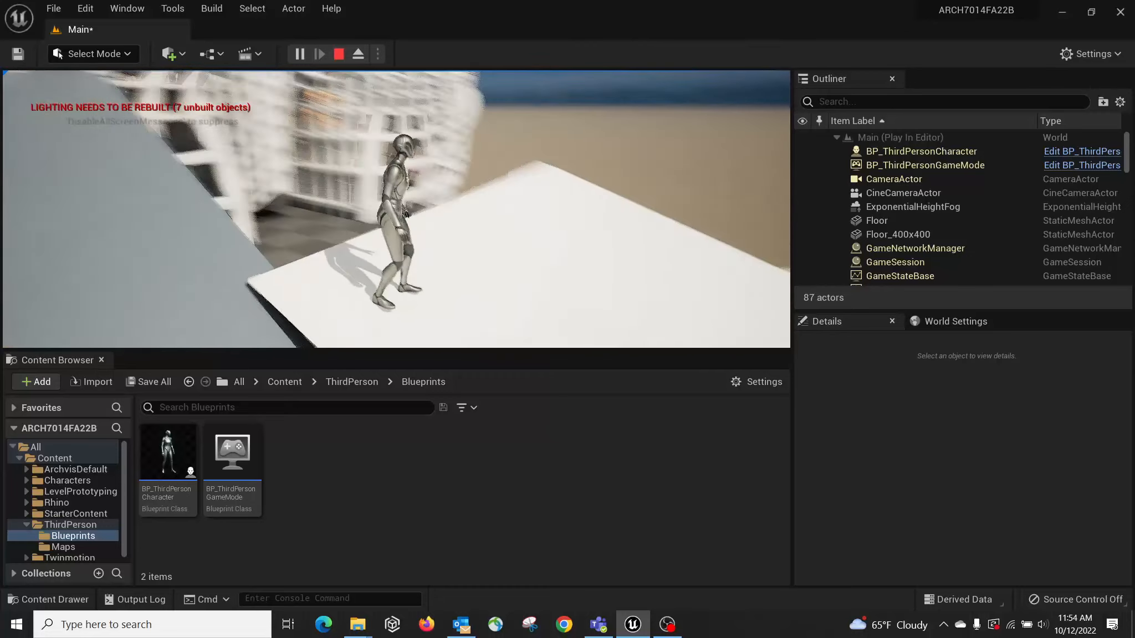
{"action": "key", "text": "Escape"}
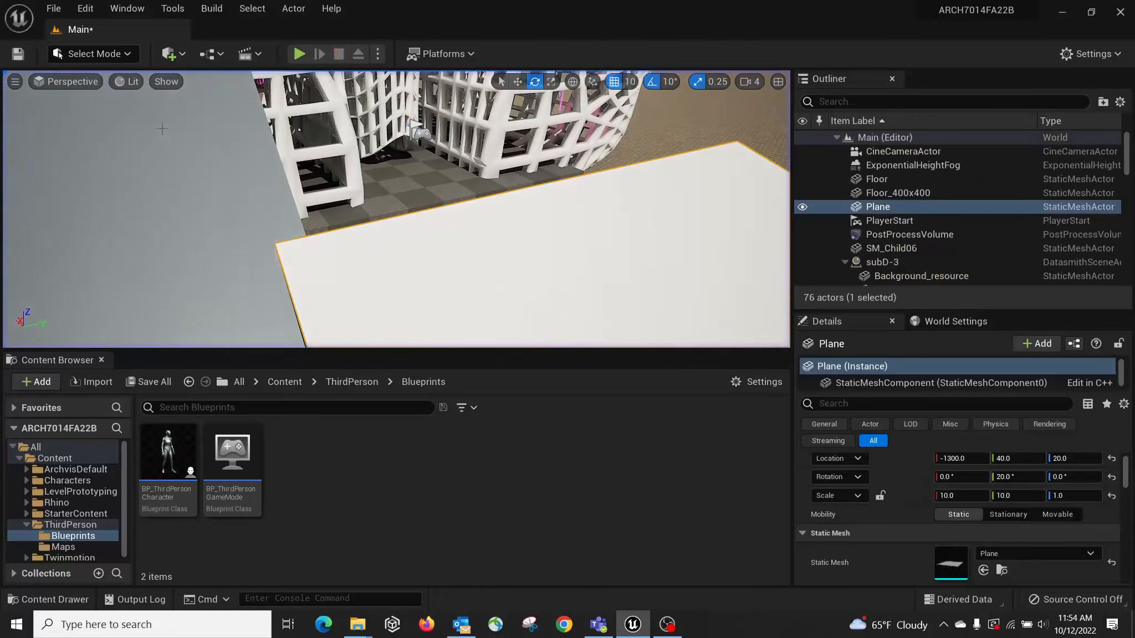
- Examine the pink lattice structure and the tilted plane around the site, selecting each for comparison
{"action": "right_click_drag", "start_coordinate": [559, 258], "coordinate": [407, 258]}
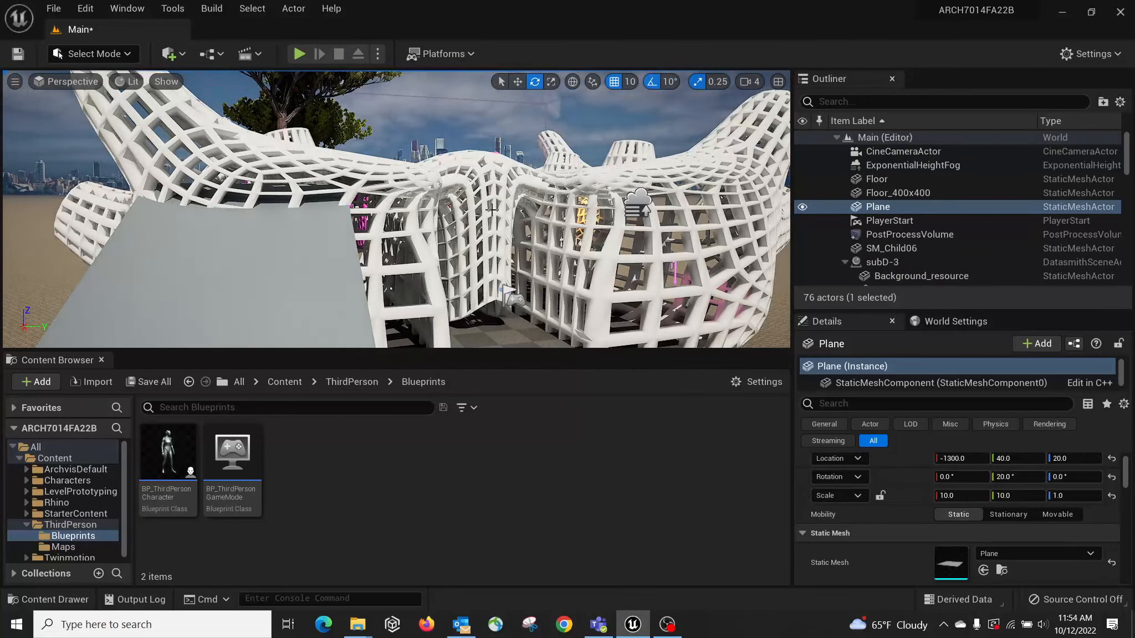
{"action": "right_click_drag", "start_coordinate": [546, 231], "coordinate": [471, 230]}
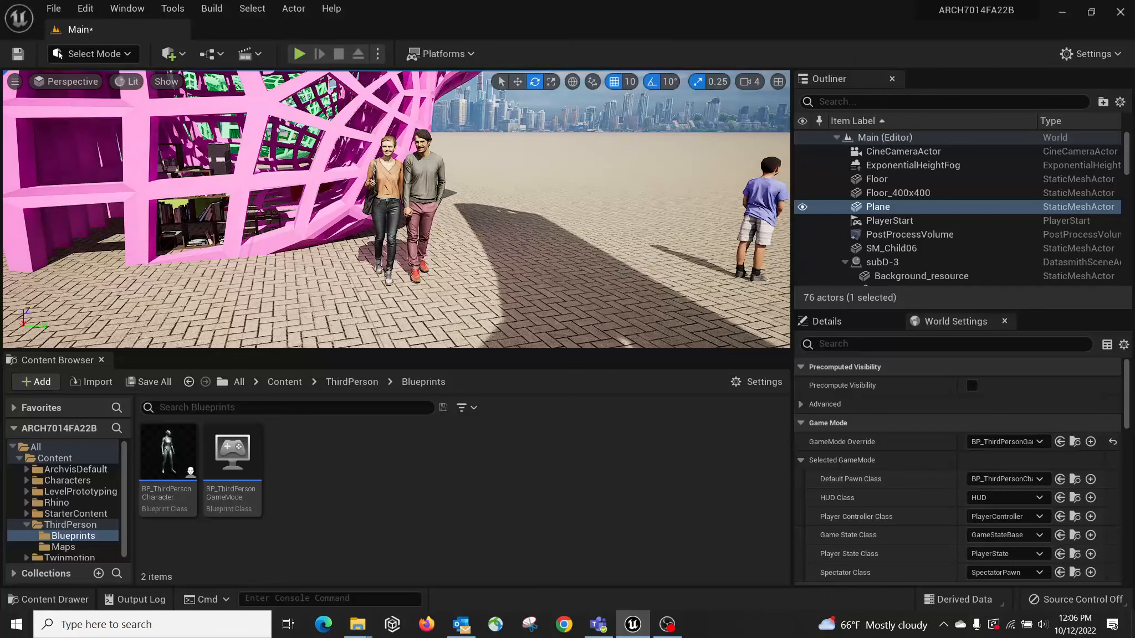
{"action": "right_click_drag", "start_coordinate": [615, 224], "coordinate": [502, 189]}
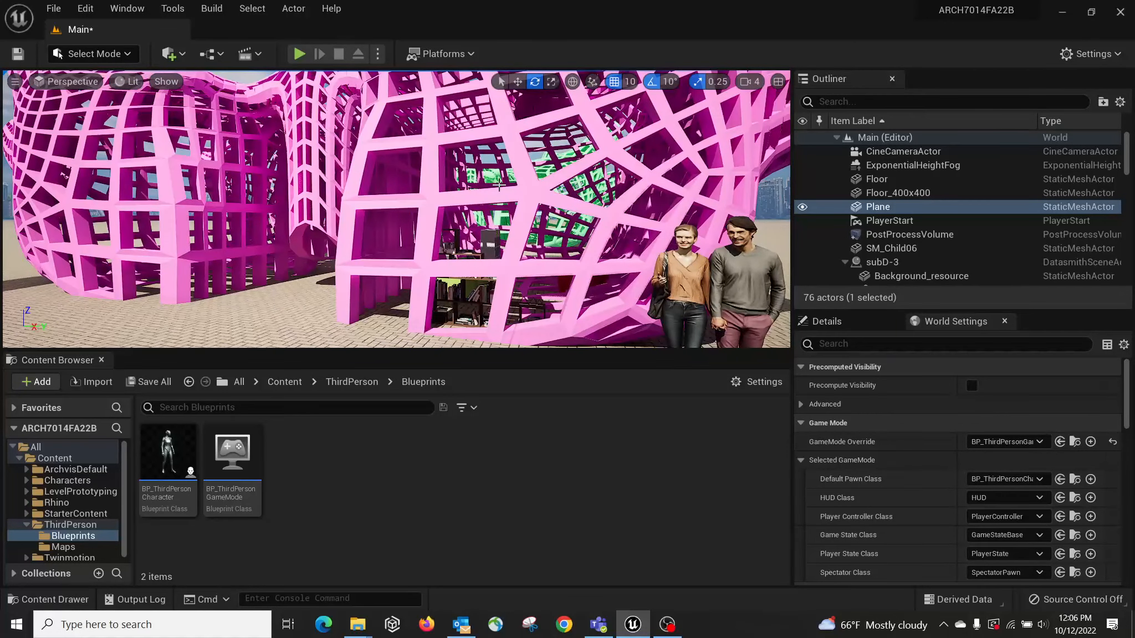
{"action": "left_click", "coordinate": [519, 185]}
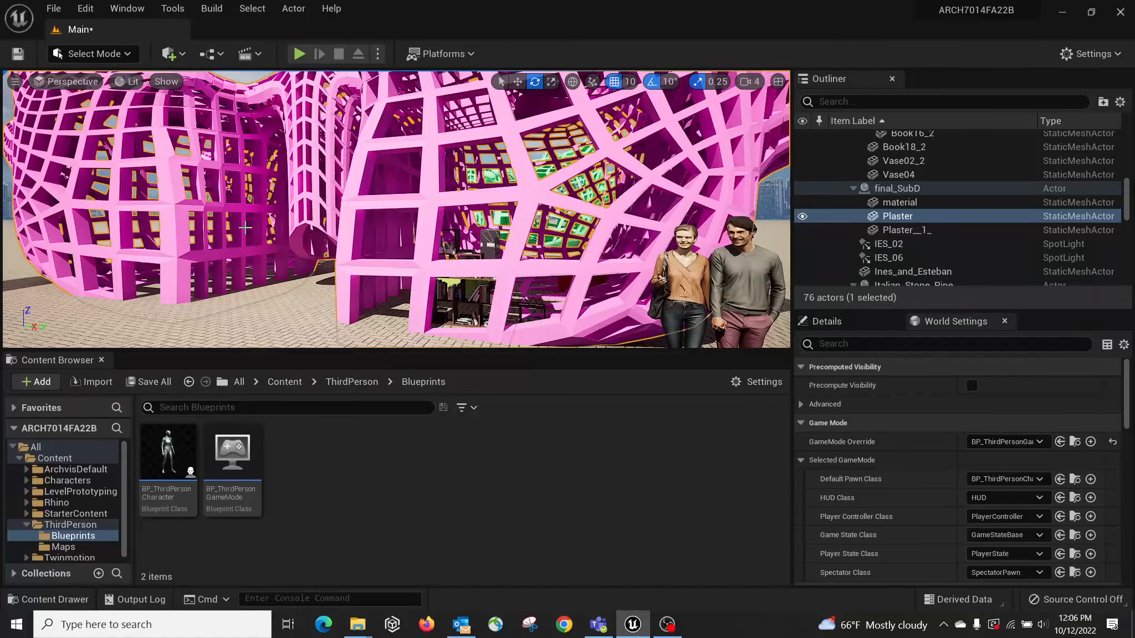
{"action": "right_click_drag", "start_coordinate": [237, 182], "coordinate": [30, 184]}
{"action": "key", "text": "s"}
{"action": "key", "text": "w"}
{"action": "right_click_drag", "start_coordinate": [544, 203], "coordinate": [524, 217]}
{"action": "left_click", "coordinate": [544, 203]}
{"action": "left_click", "coordinate": [553, 227]}
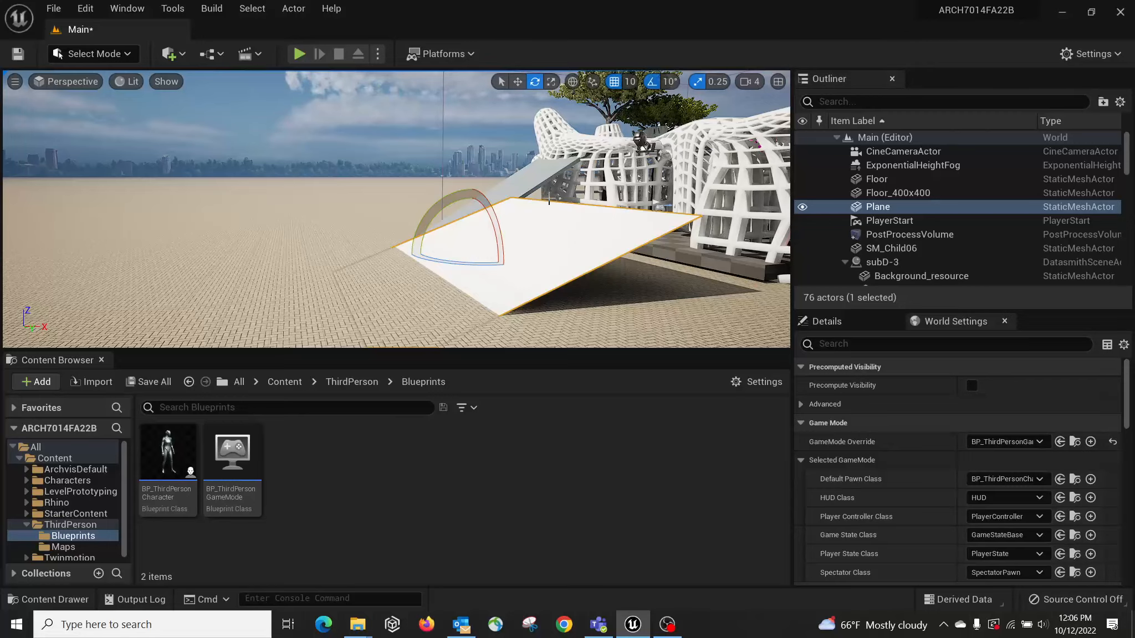
{"action": "right_click_drag", "start_coordinate": [536, 213], "coordinate": [615, 188]}
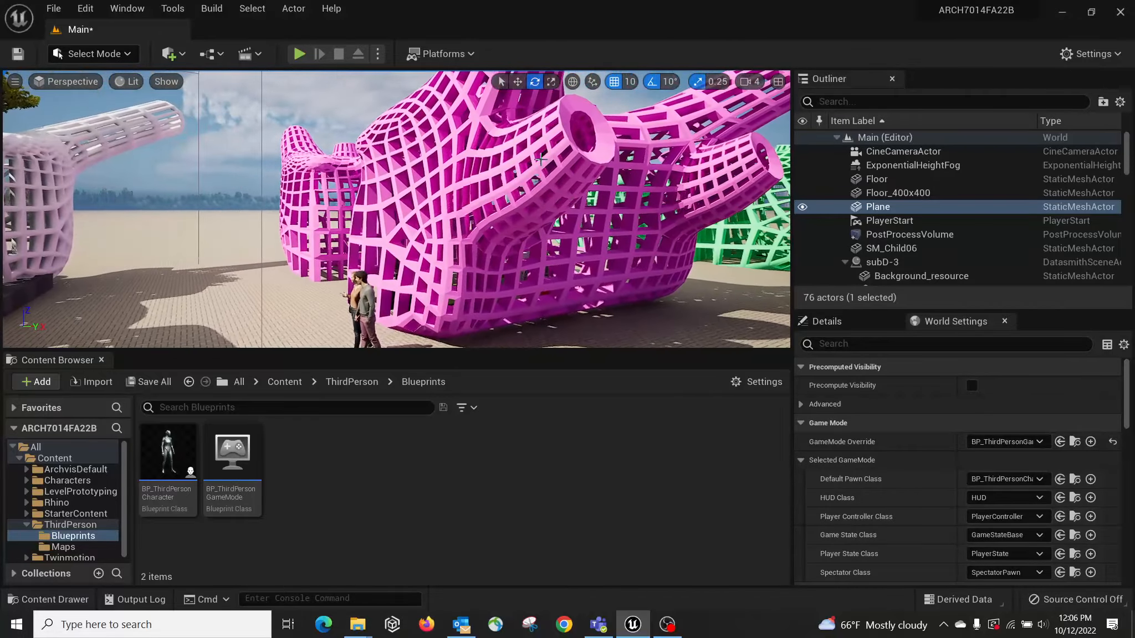
- Locate the source asset of the pink lattice structure's Plaster mesh and open it in the static mesh editor
{"action": "left_click", "coordinate": [552, 141]}
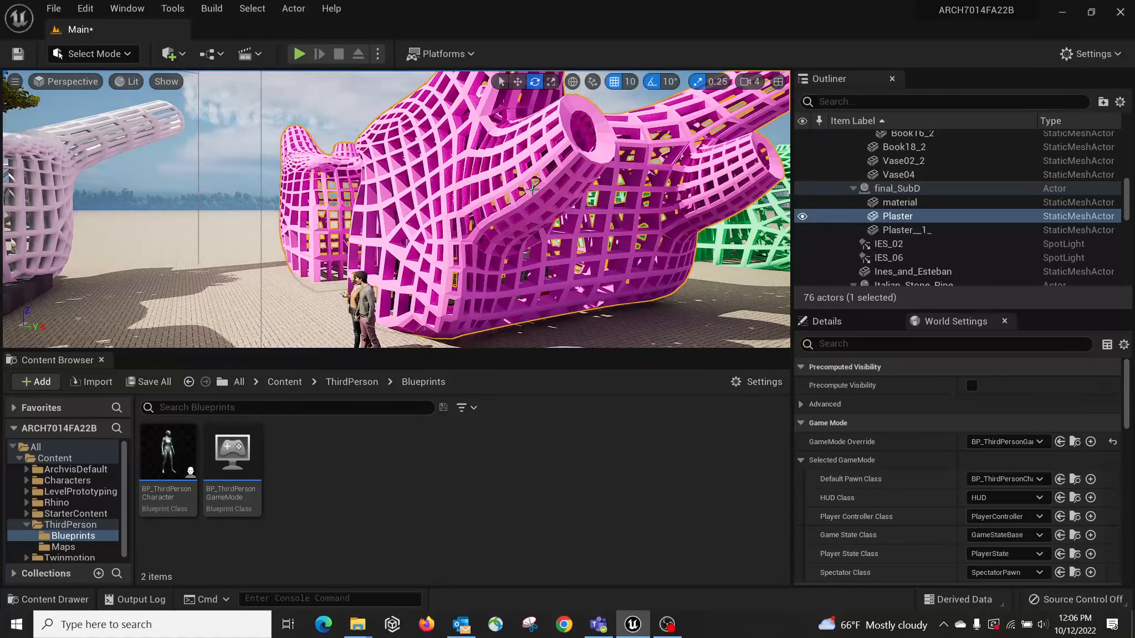
{"action": "right_click", "coordinate": [533, 148]}
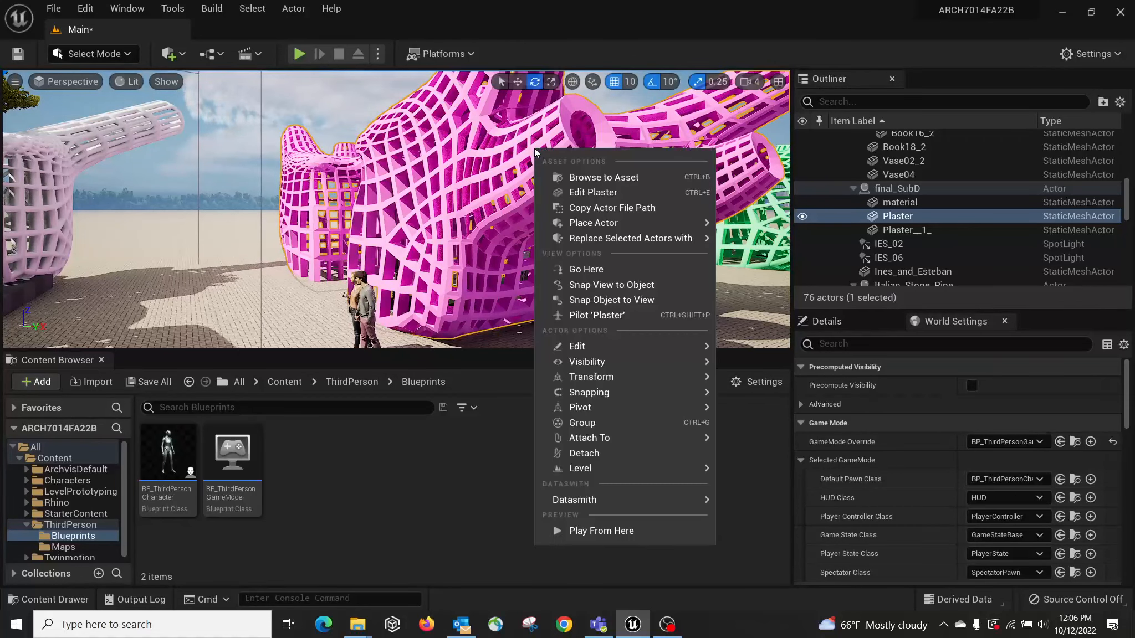
{"action": "left_click", "coordinate": [591, 177]}
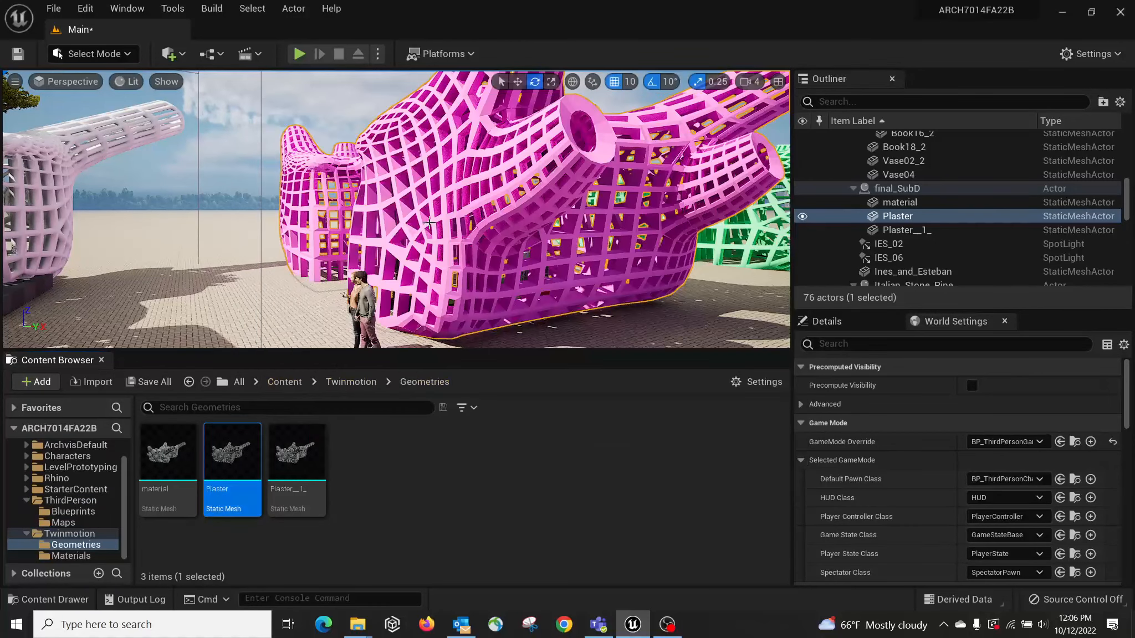
{"action": "mouse_move", "coordinate": [241, 450]}
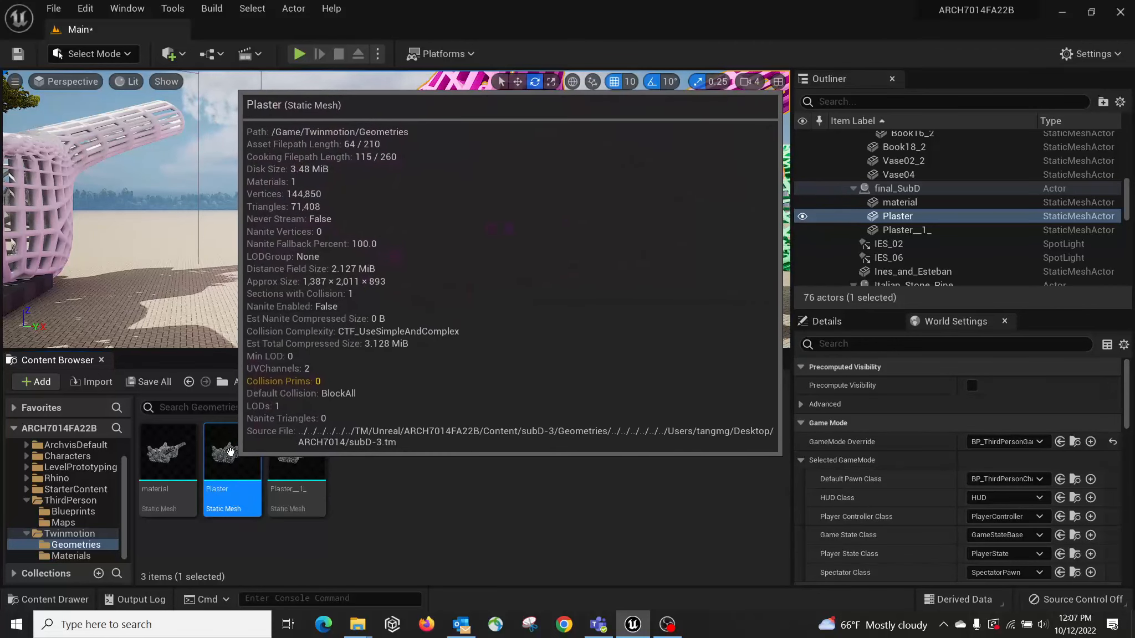
{"action": "double_click", "coordinate": [231, 452]}
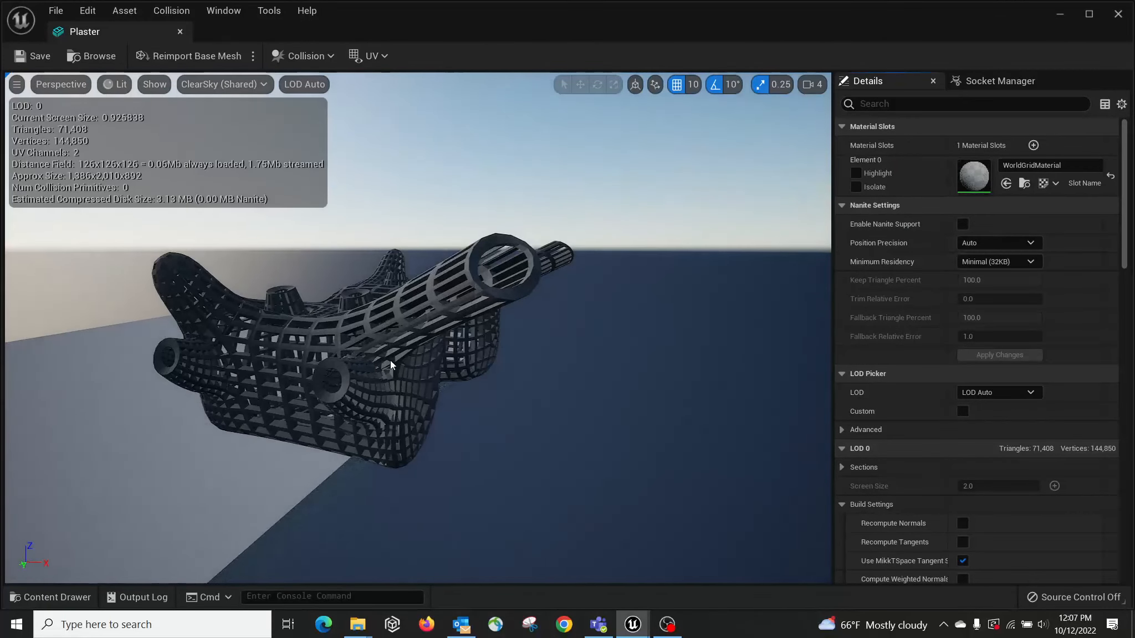
- Filter the mesh properties by "collision" and set Collision Complexity to Use Complex Collision As Simple
{"action": "mouse_move", "coordinate": [362, 322]}
{"action": "left_mouse_down"}
{"action": "mouse_move", "coordinate": [310, 324]}
{"action": "mouse_move", "coordinate": [382, 322]}
{"action": "left_mouse_up"}
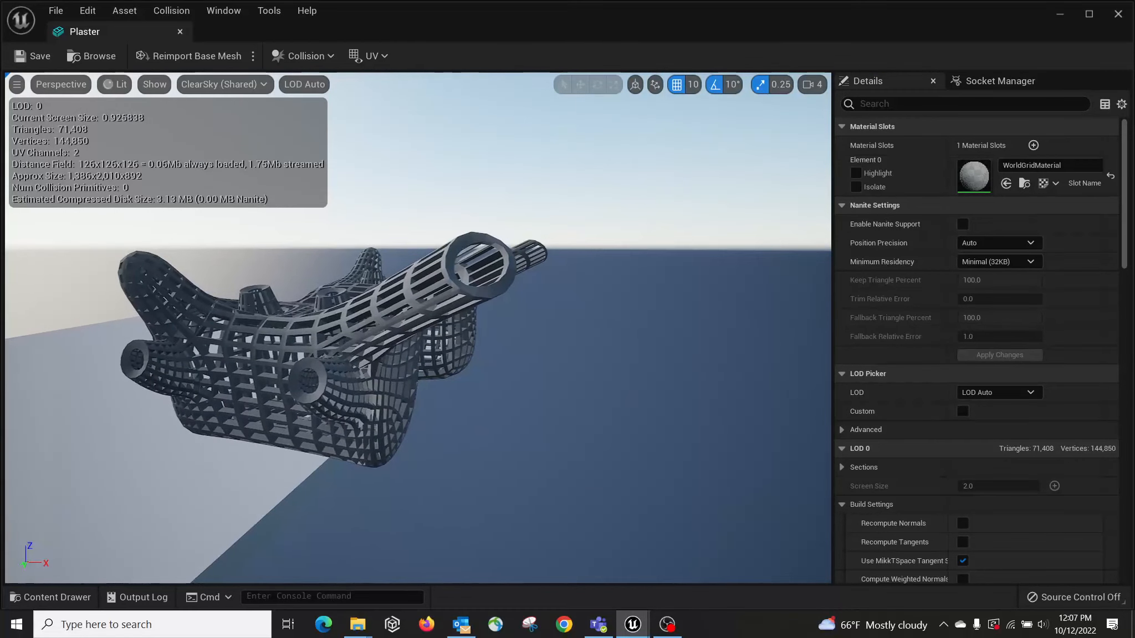
{"action": "left_click", "coordinate": [898, 105]}
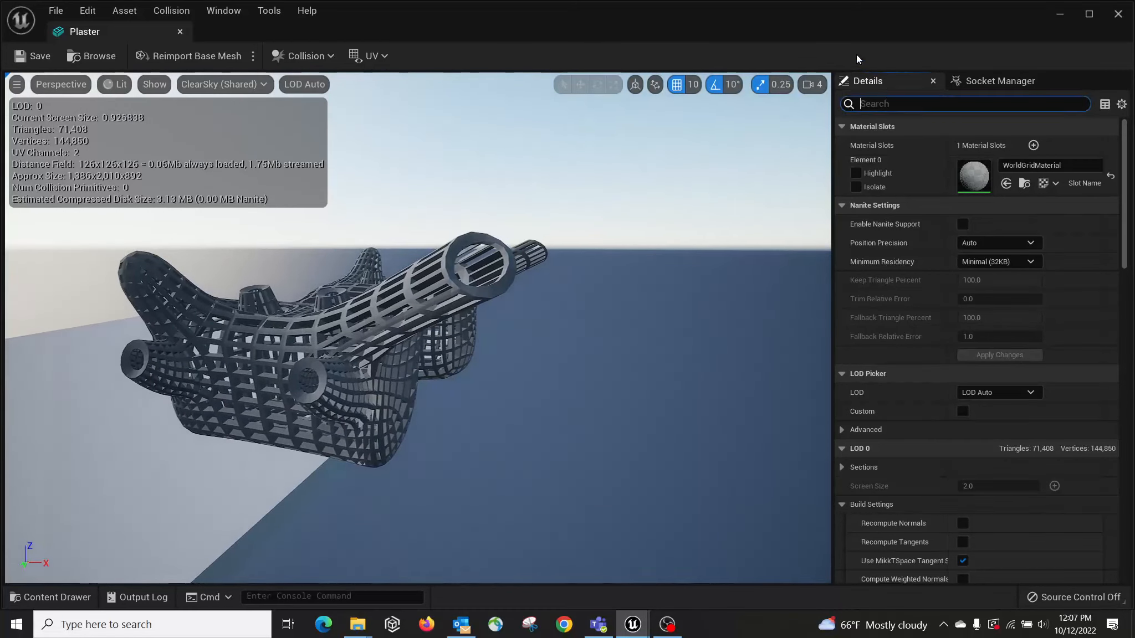
{"action": "type", "text": "collision"}
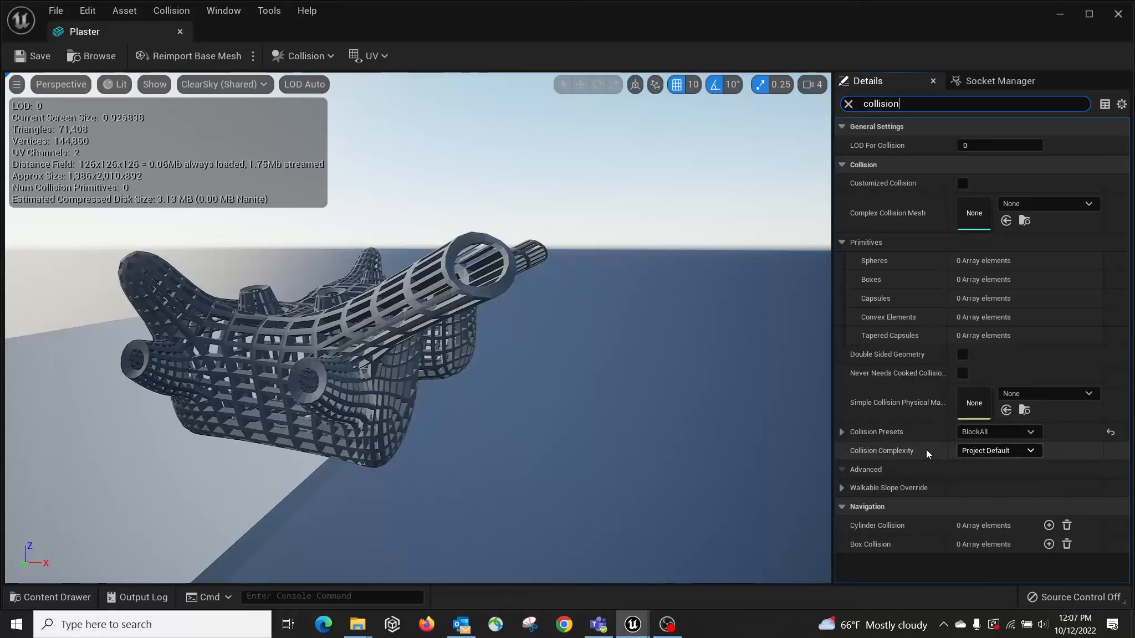
{"action": "left_click", "coordinate": [1004, 450]}
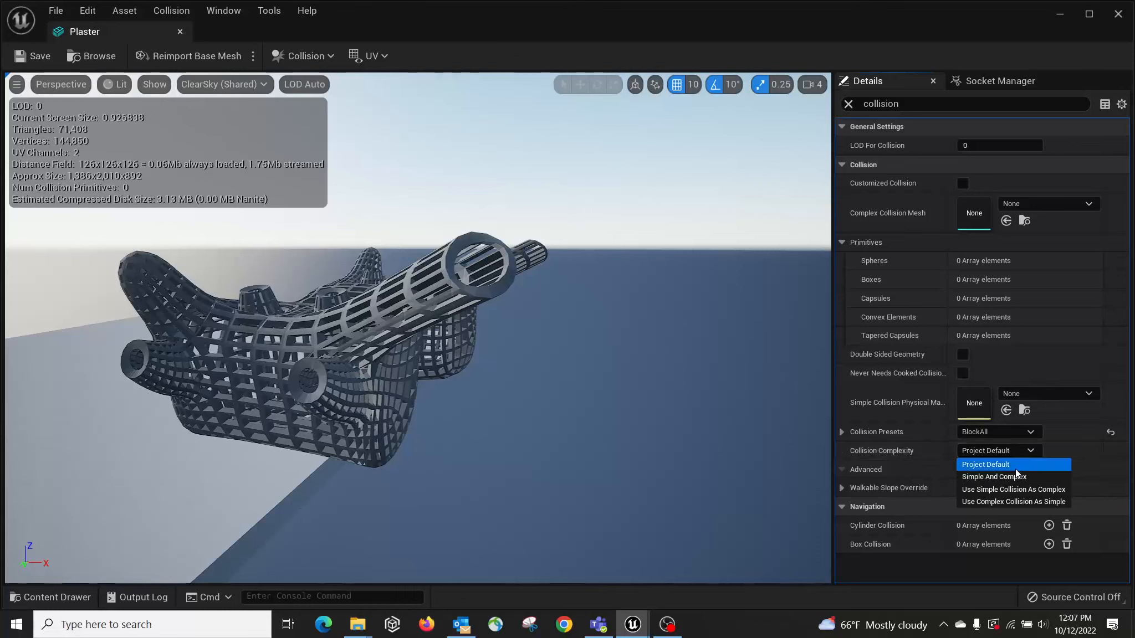
{"action": "left_click", "coordinate": [979, 501]}
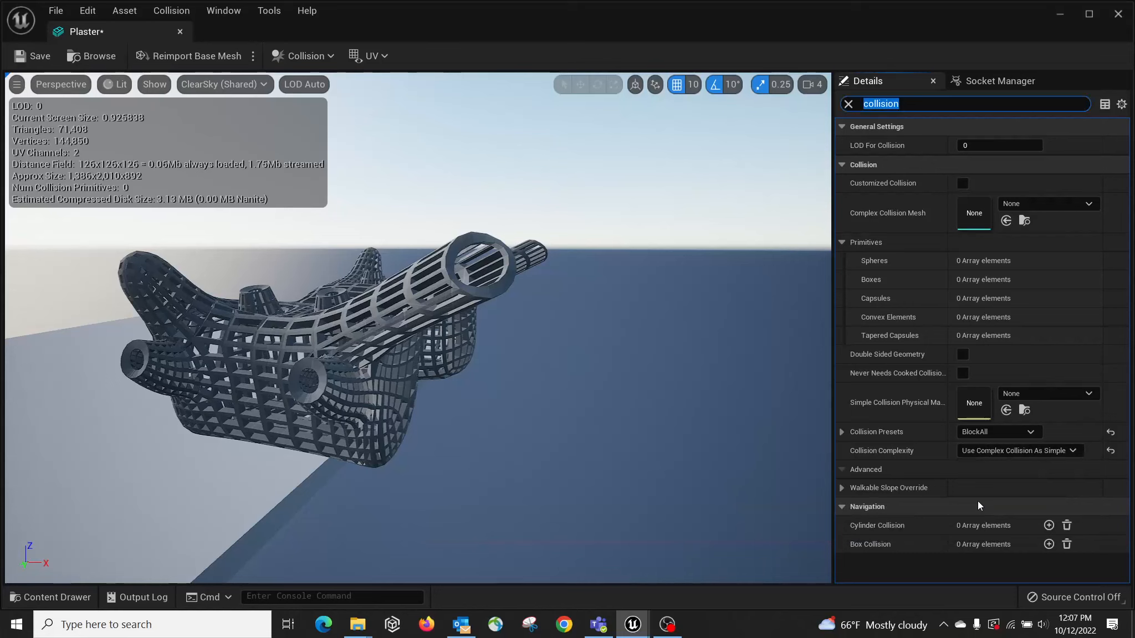